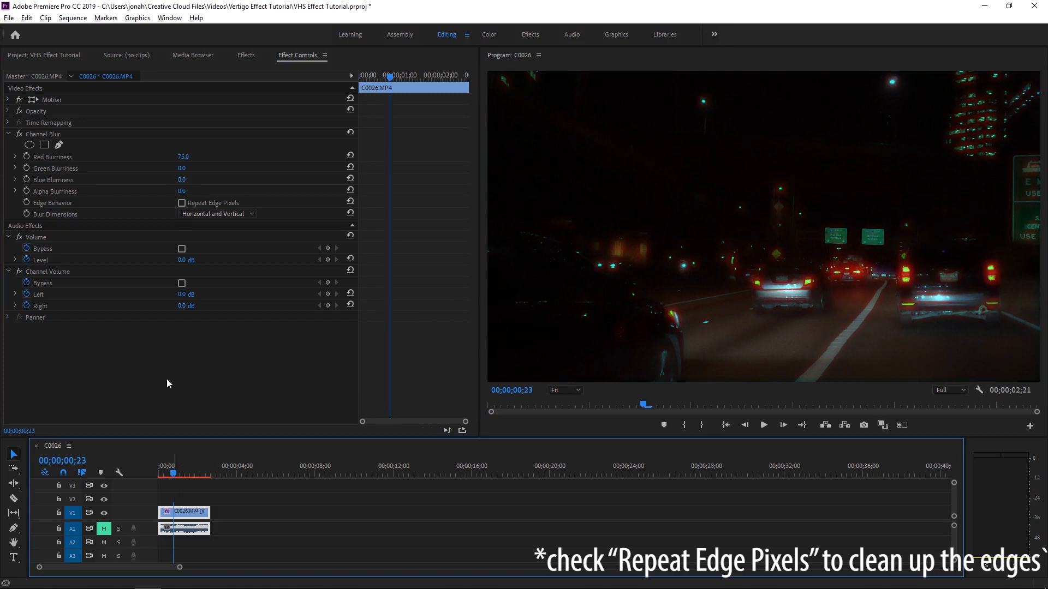
# Set the Channel Blur's Red Blurriness to 65.
pyautogui.click(184, 157)
pyautogui.write('65')
pyautogui.click(188, 472)
pyautogui.moveTo(188, 470); pyautogui.dragTo(190, 470)
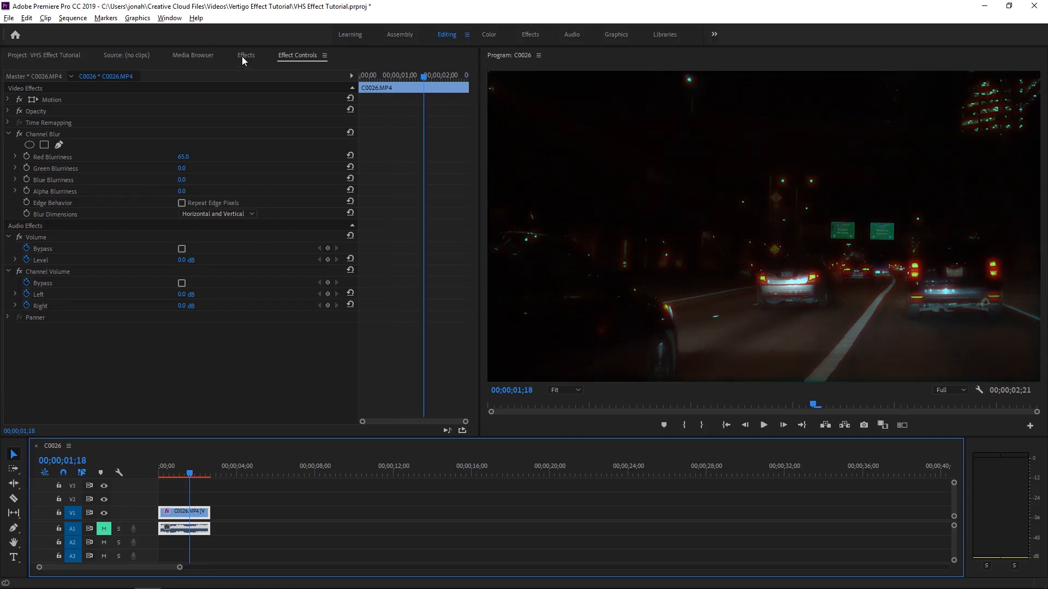
pyautogui.click(242, 57)
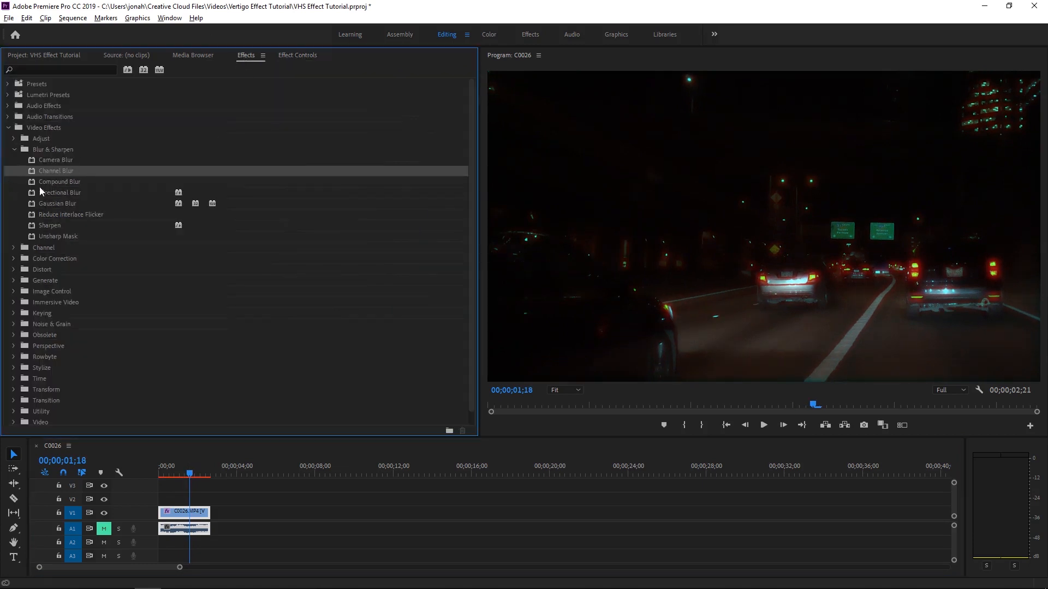
pyautogui.click(14, 150)
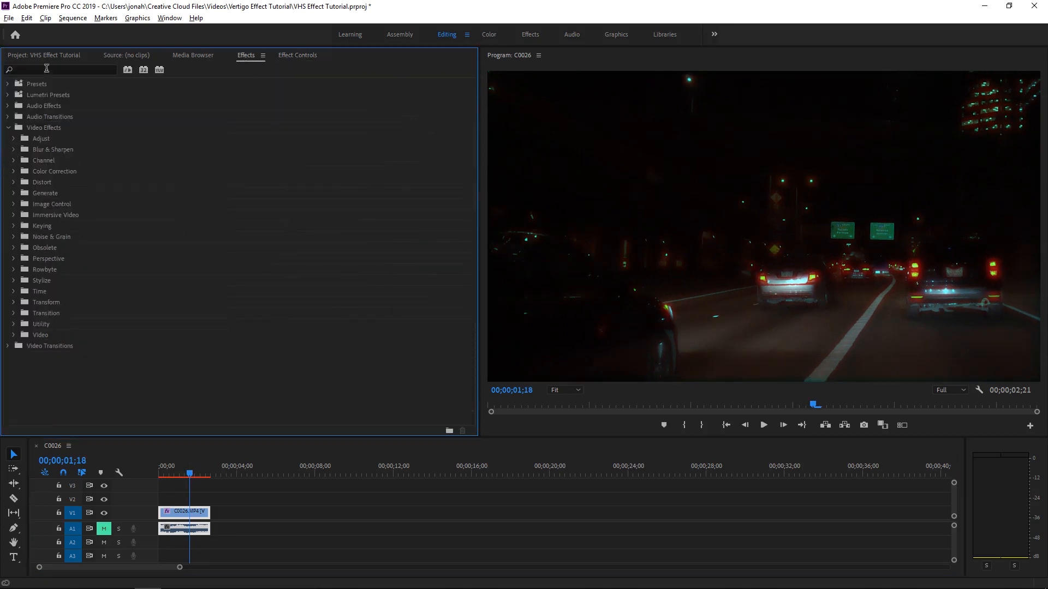
pyautogui.click(302, 58)
# Raise the clip's Exposure to 0.5 in the Color workspace and move Lumetri Color above Channel Blur.
pyautogui.click(202, 522)
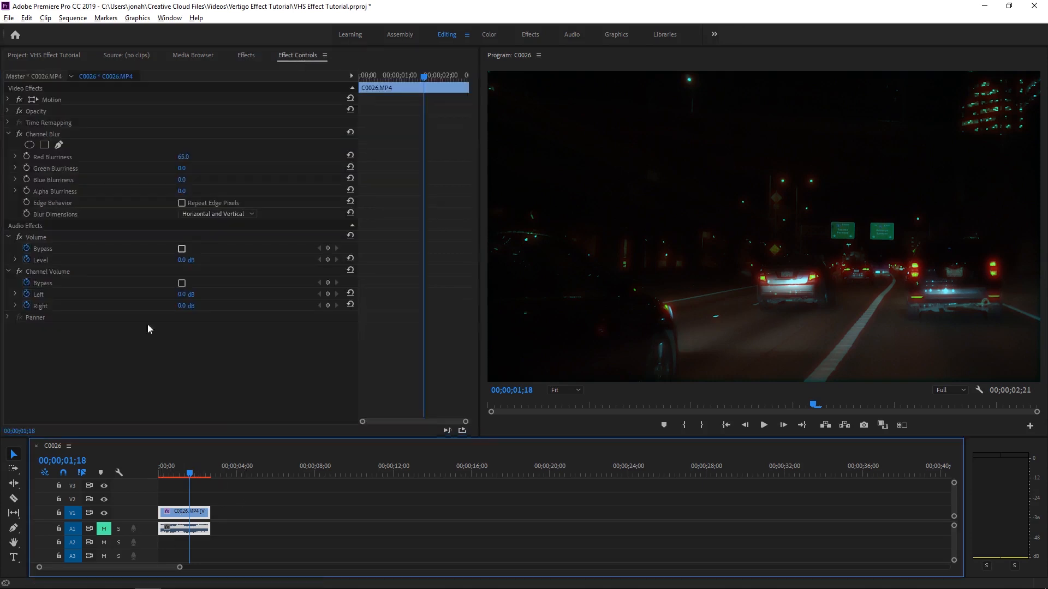
pyautogui.click(489, 35)
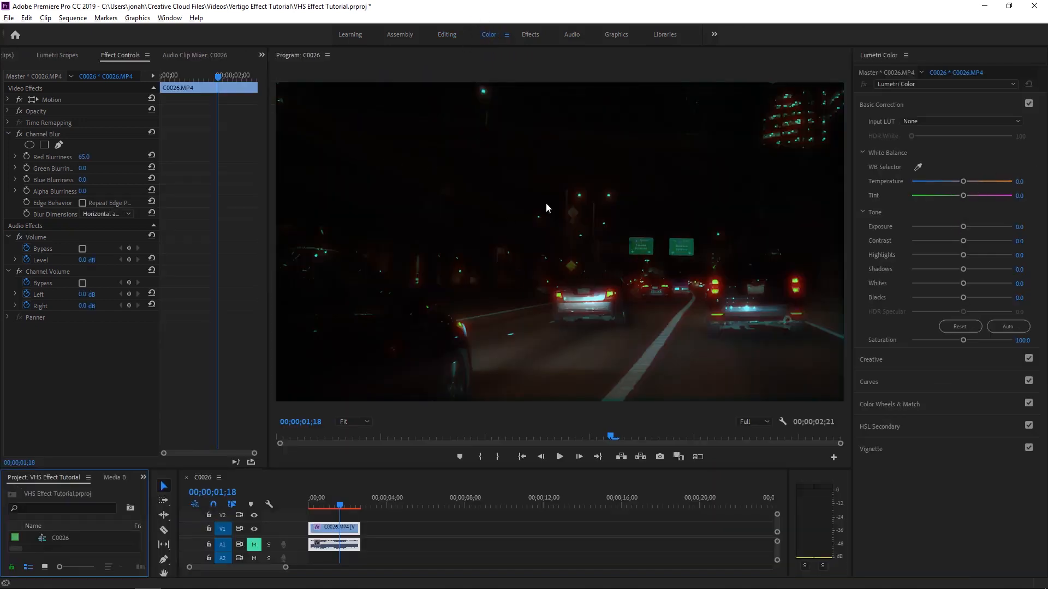
pyautogui.moveTo(963, 227); pyautogui.dragTo(967, 230)
pyautogui.moveTo(39, 226); pyautogui.dragTo(40, 130)
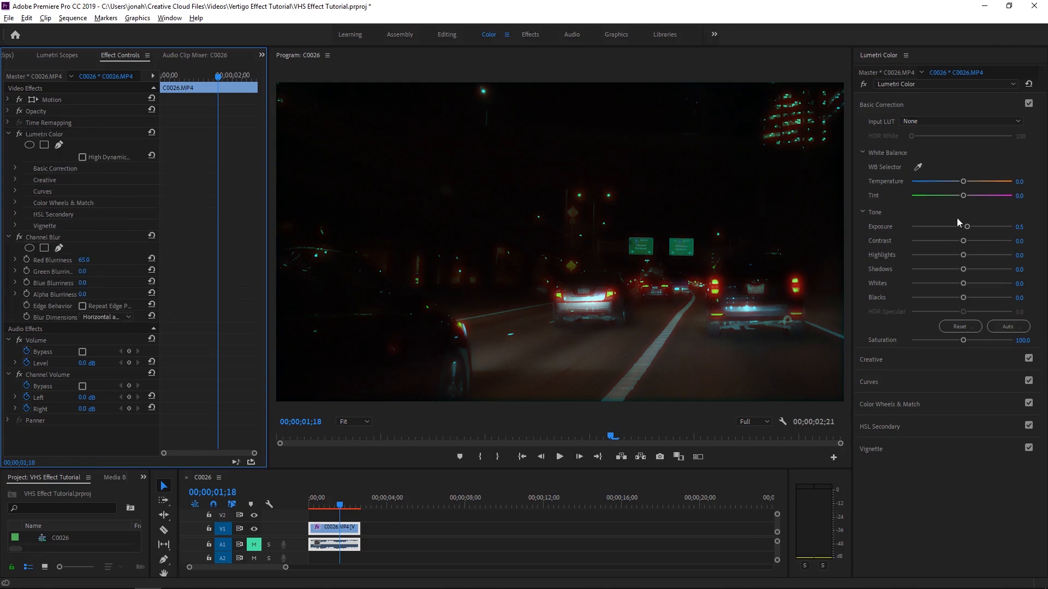
# Raise the Lumetri Shadows to 63.1 and lower the Temperature slightly.
pyautogui.moveTo(964, 269); pyautogui.dragTo(977, 269)
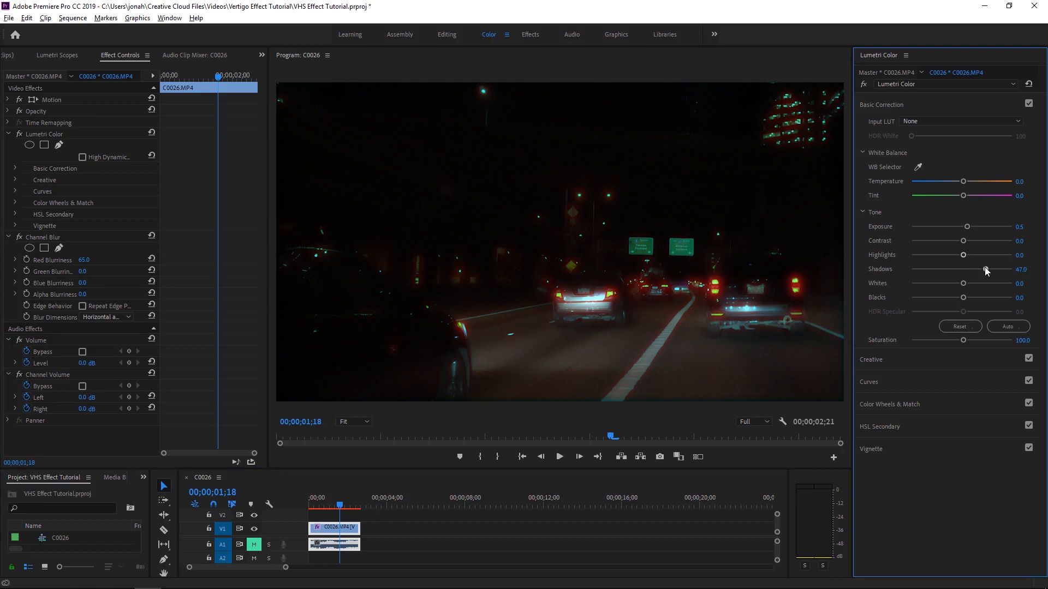
pyautogui.moveTo(991, 269); pyautogui.dragTo(993, 270)
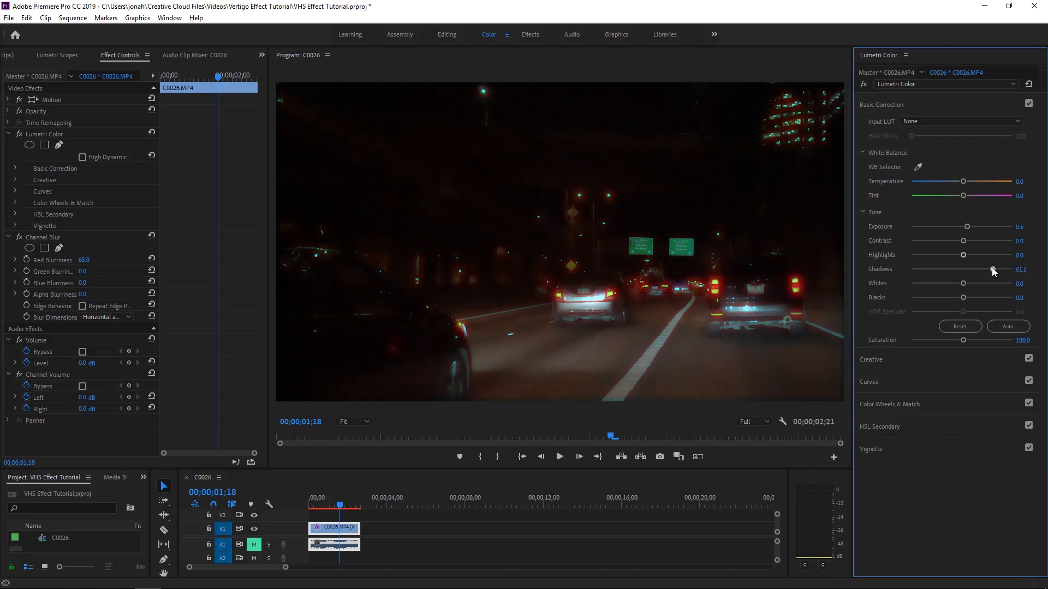
pyautogui.moveTo(961, 178); pyautogui.dragTo(951, 179)
pyautogui.click(446, 36)
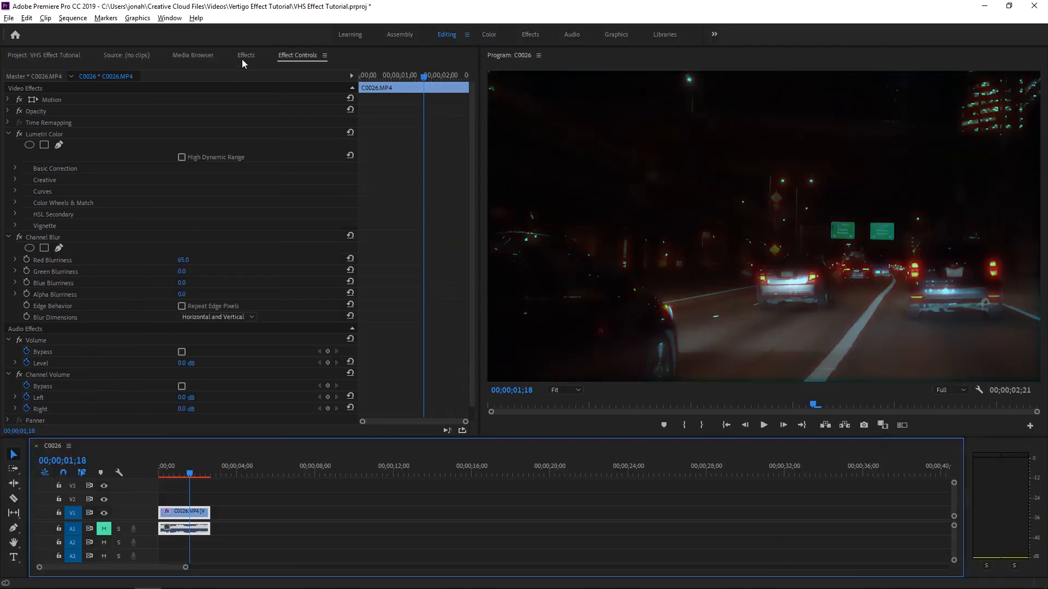
# Search the effects for crop and apply the Crop effect to the clip.
pyautogui.click(246, 55)
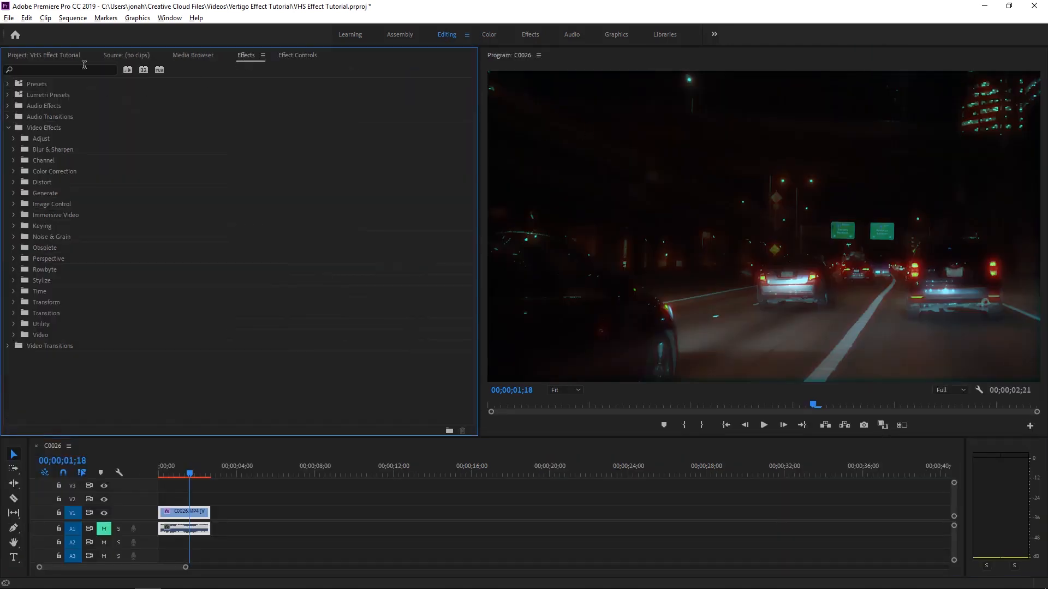
pyautogui.click(54, 70)
pyautogui.write('crop')
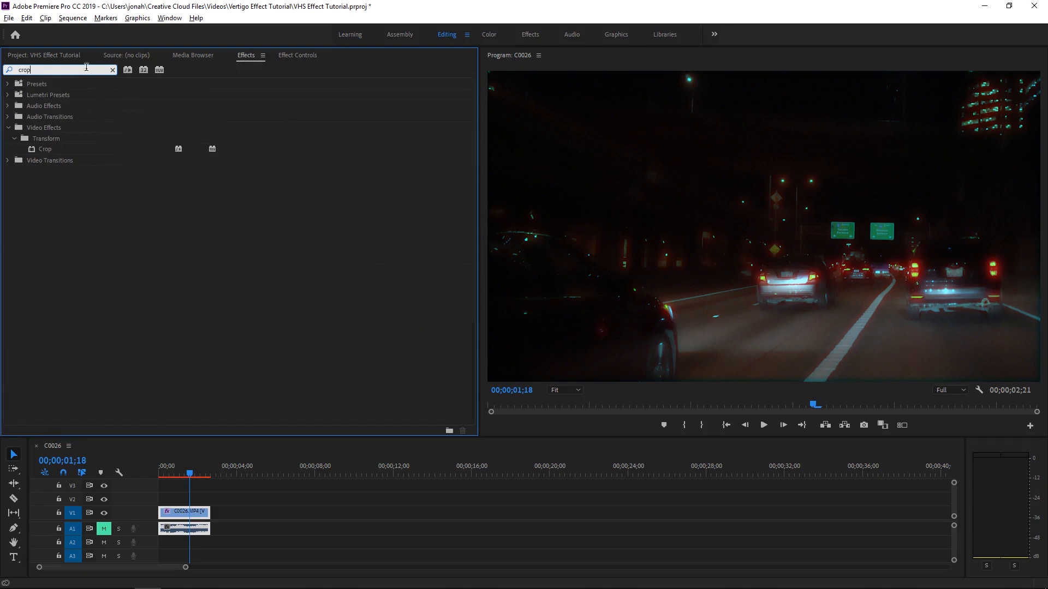
pyautogui.click(48, 151)
pyautogui.click(300, 55)
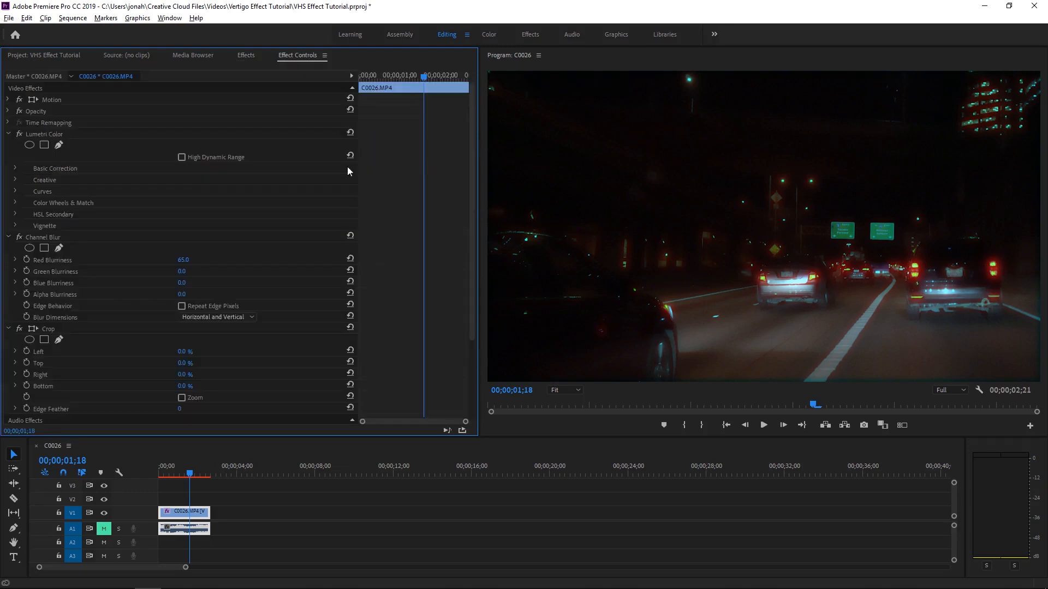
# Crop 15% from the clip's left and right sides.
pyautogui.scroll(-3, 159, 319)
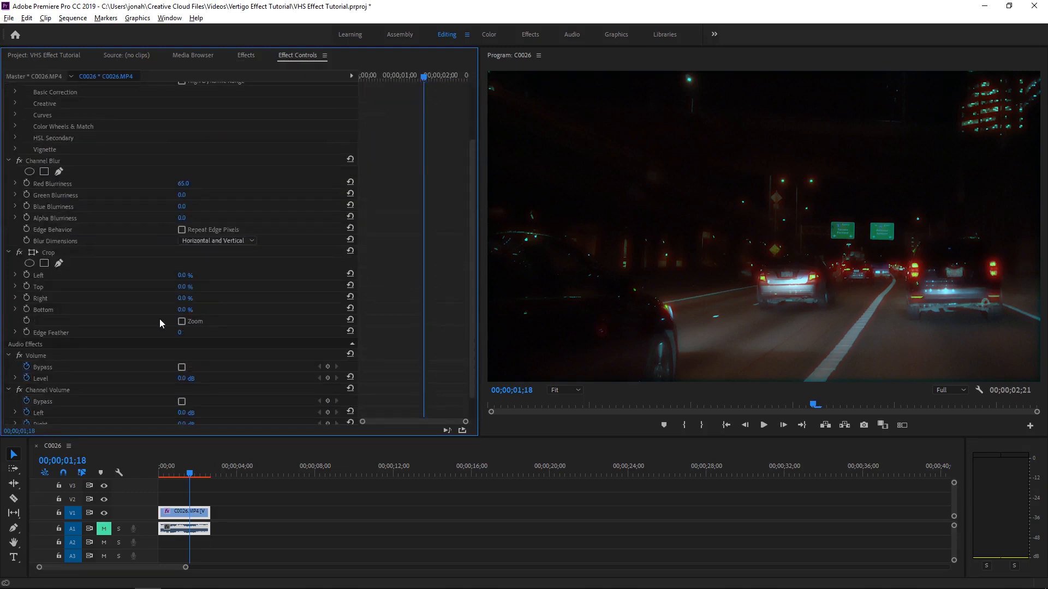
pyautogui.click(188, 276)
pyautogui.write('15')
pyautogui.press('Return')
pyautogui.click(188, 298)
pyautogui.write('15')
pyautogui.press('Return')
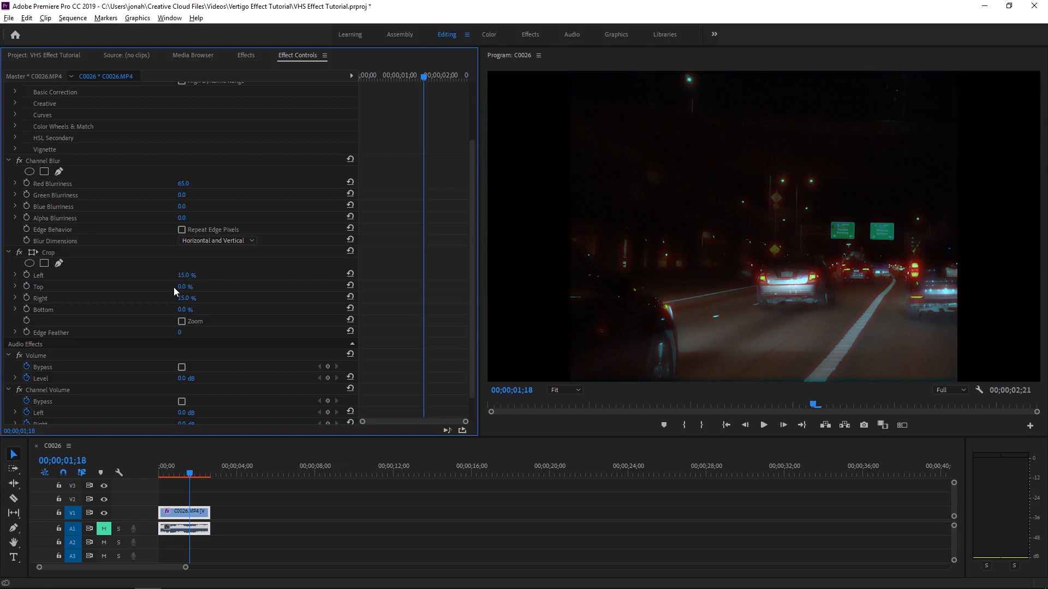
# Crop 3% from the clip's top and bottom.
pyautogui.click(183, 286)
pyautogui.write('3')
pyautogui.press('Return')
pyautogui.click(181, 310)
pyautogui.write('3')
pyautogui.press('Return')
pyautogui.click(173, 469)
# Set the Crop effect's Edge Feather to 10.
pyautogui.click(247, 55)
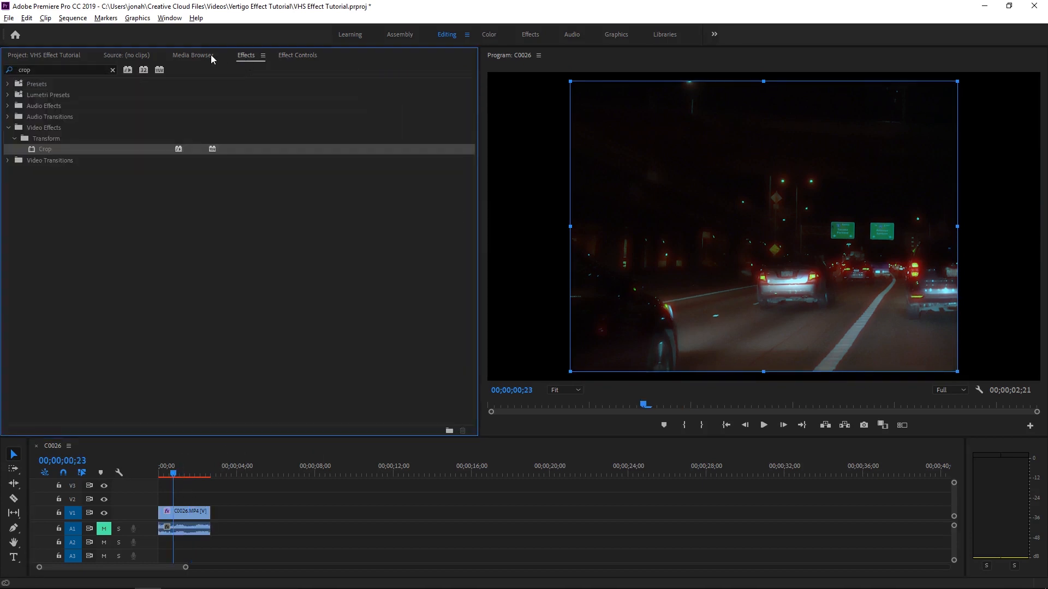
pyautogui.click(112, 69)
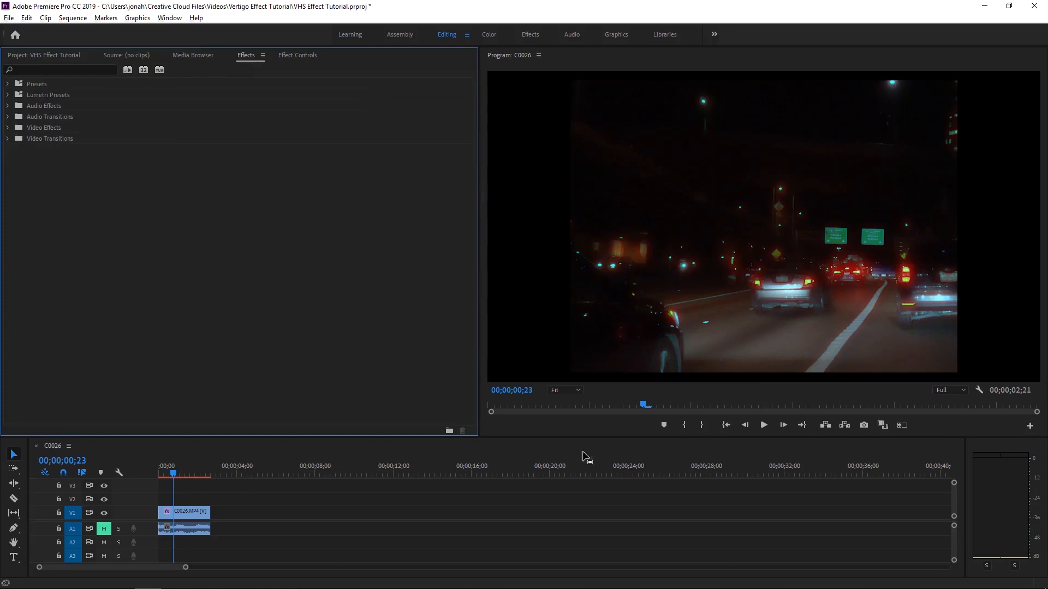
pyautogui.click(314, 55)
pyautogui.click(182, 522)
pyautogui.scroll(-1, 188, 381)
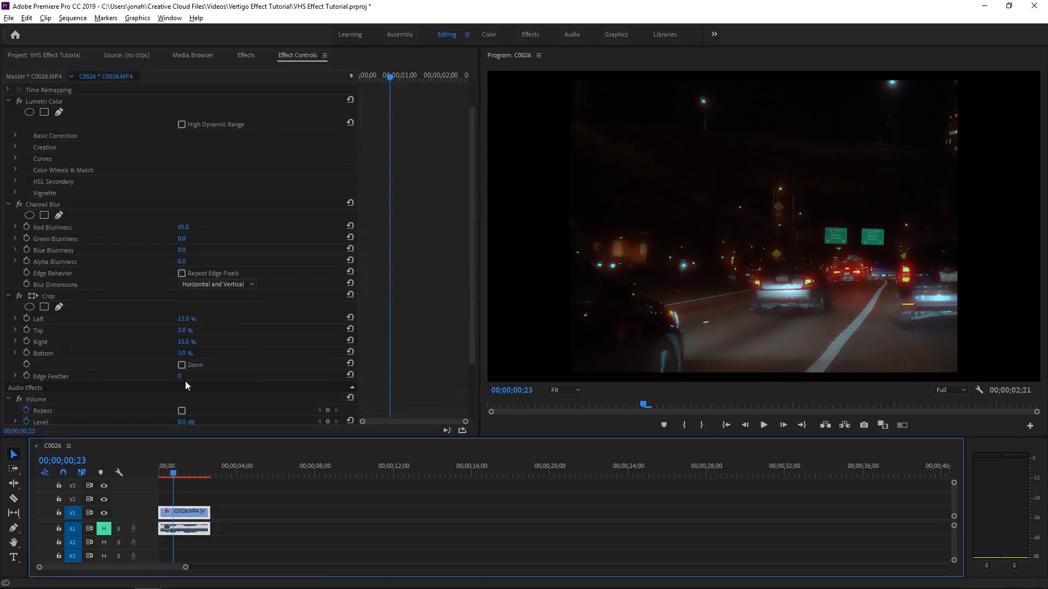
pyautogui.click(178, 376)
pyautogui.write('10')
pyautogui.press('Return')
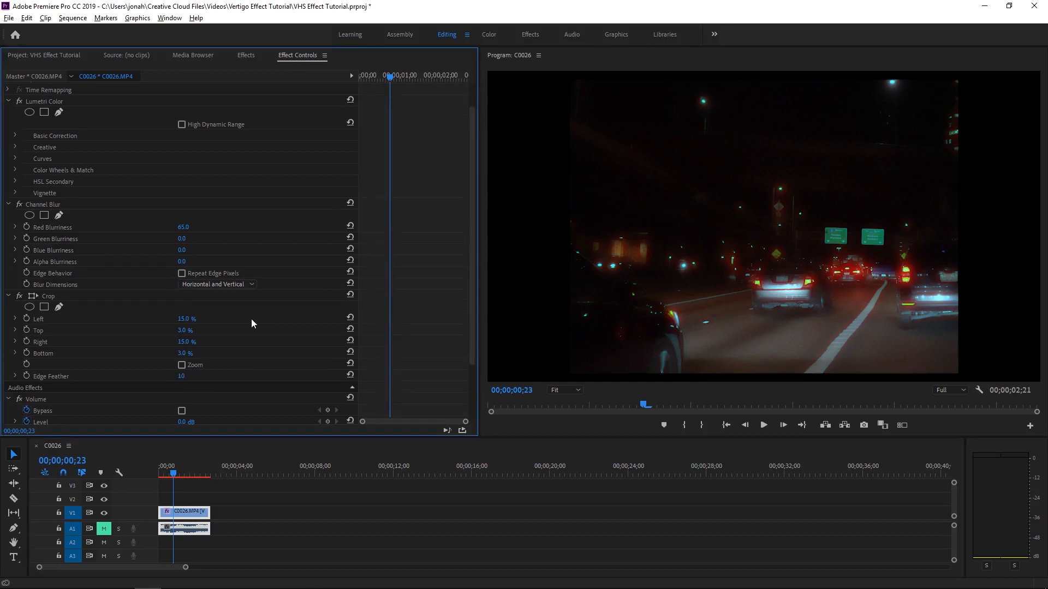
# Apply the Lens Distortion effect from the Distort category to the clip.
pyautogui.click(246, 55)
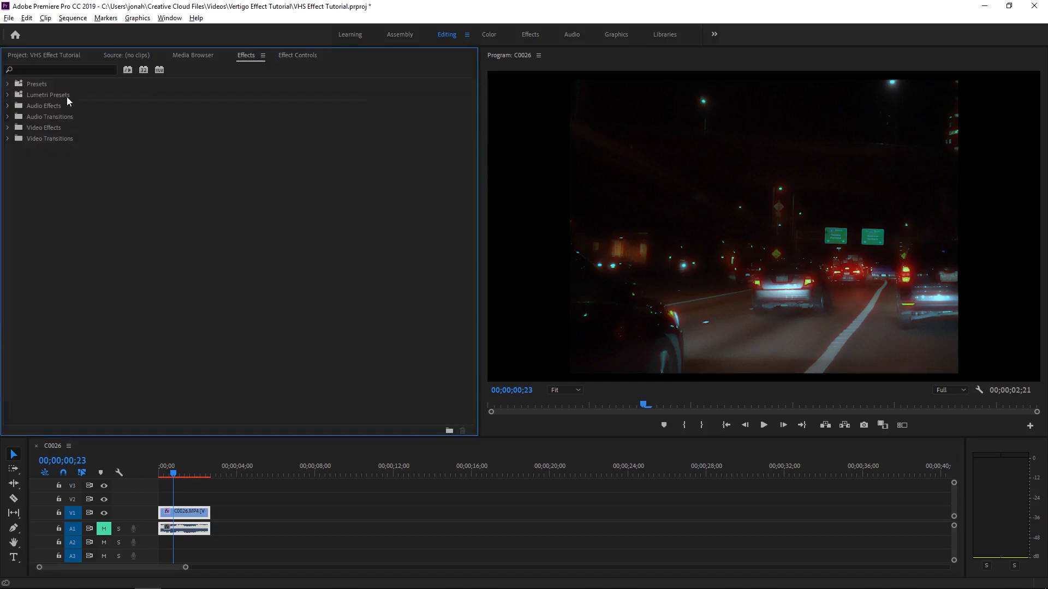
pyautogui.click(7, 128)
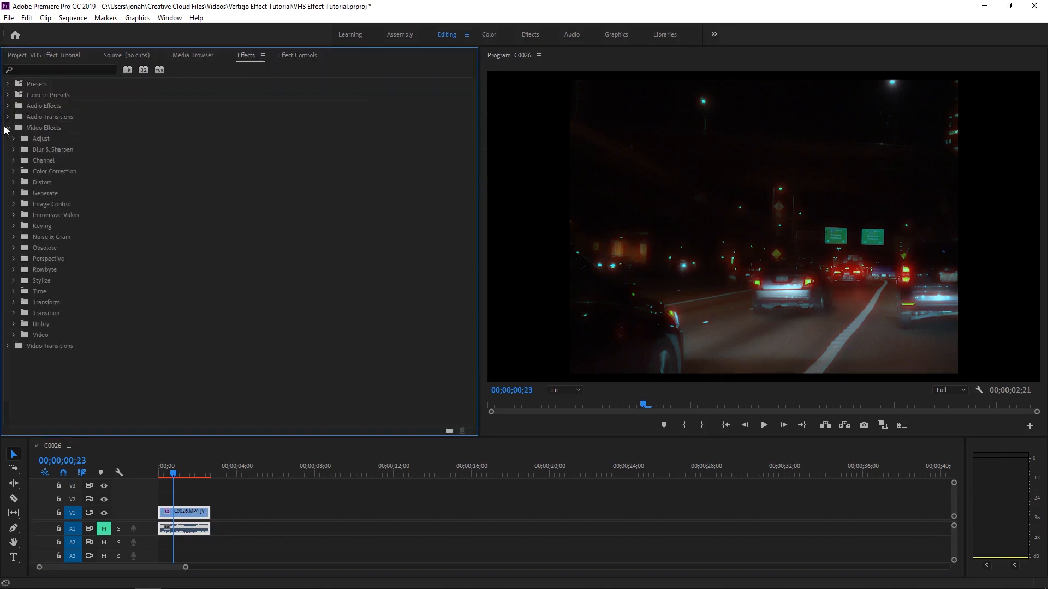
pyautogui.click(13, 182)
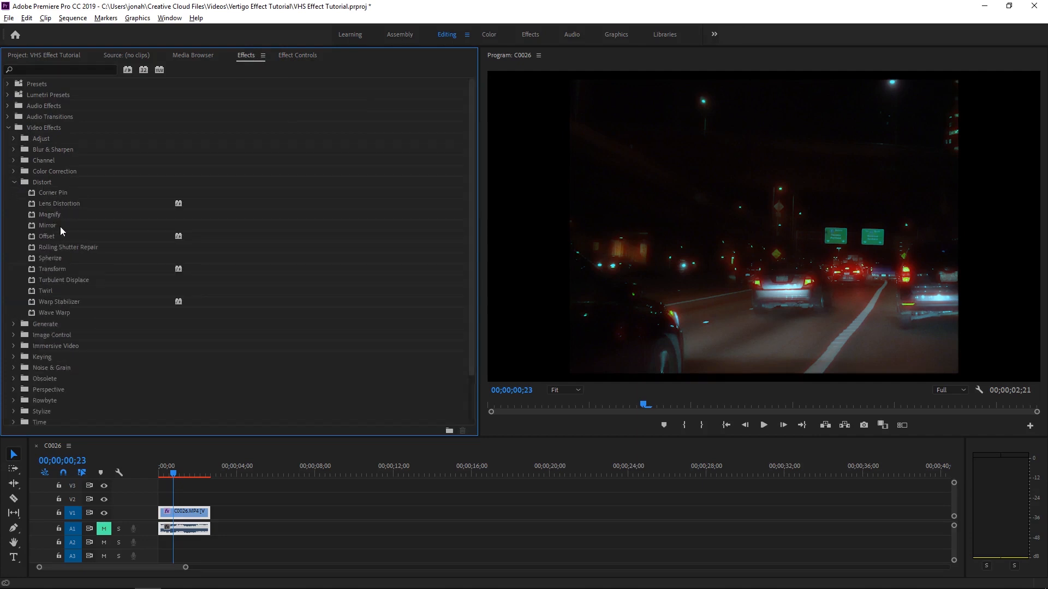
pyautogui.doubleClick(51, 203)
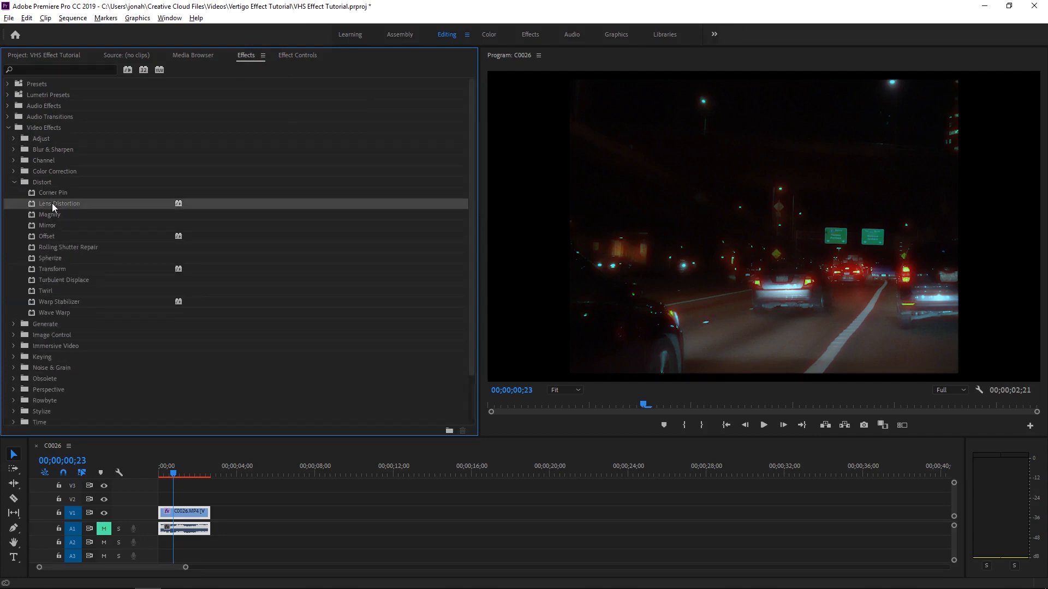
# Set the Lens Distortion Curvature to 12.
pyautogui.click(300, 57)
pyautogui.scroll(-5, 267, 269)
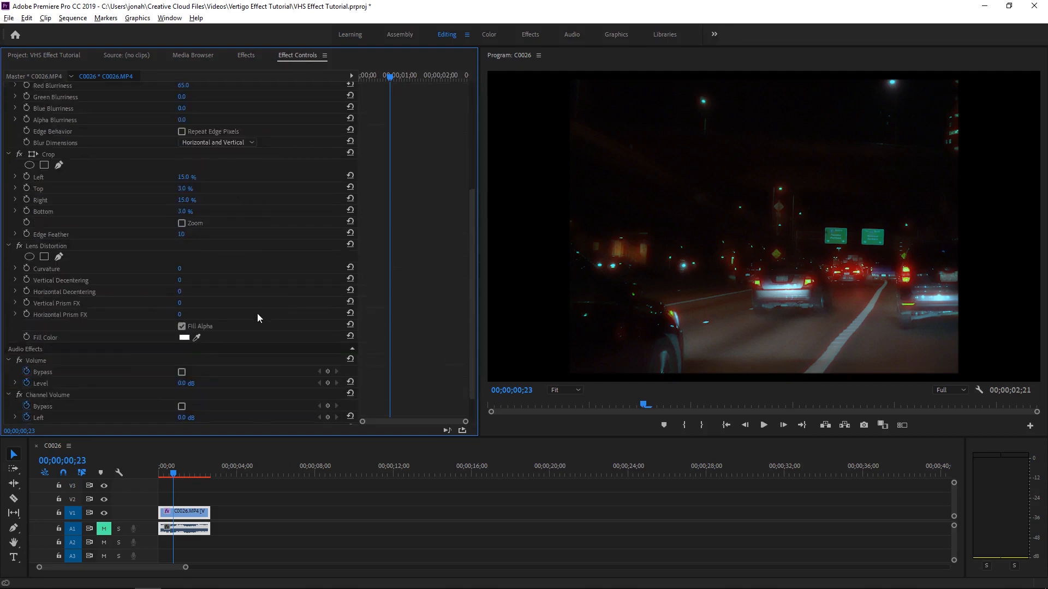
pyautogui.moveTo(174, 270); pyautogui.dragTo(181, 270)
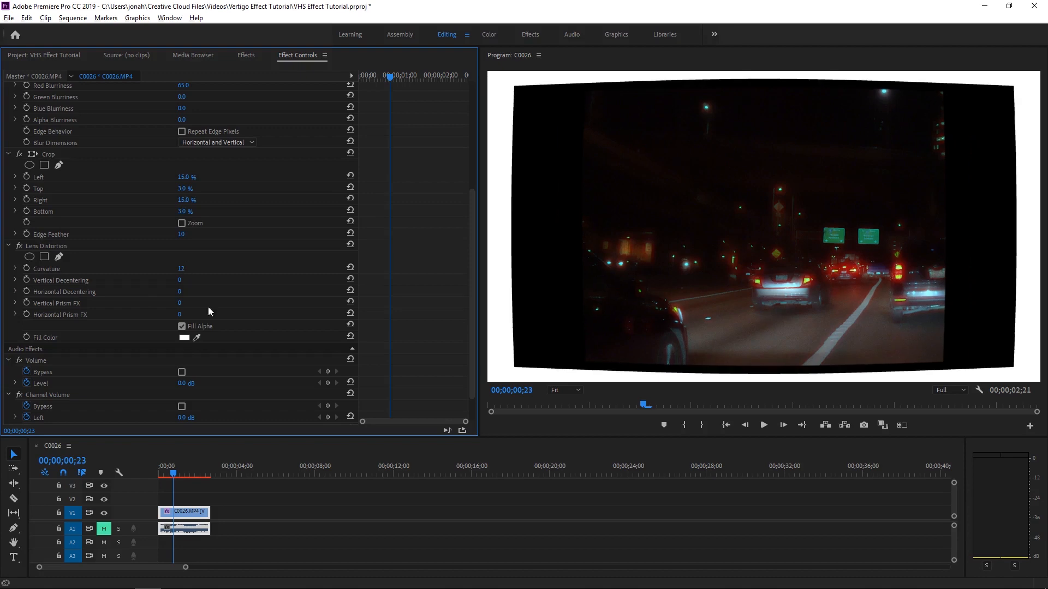
# Set the Lens Distortion fill colour to black (000000).
pyautogui.click(183, 338)
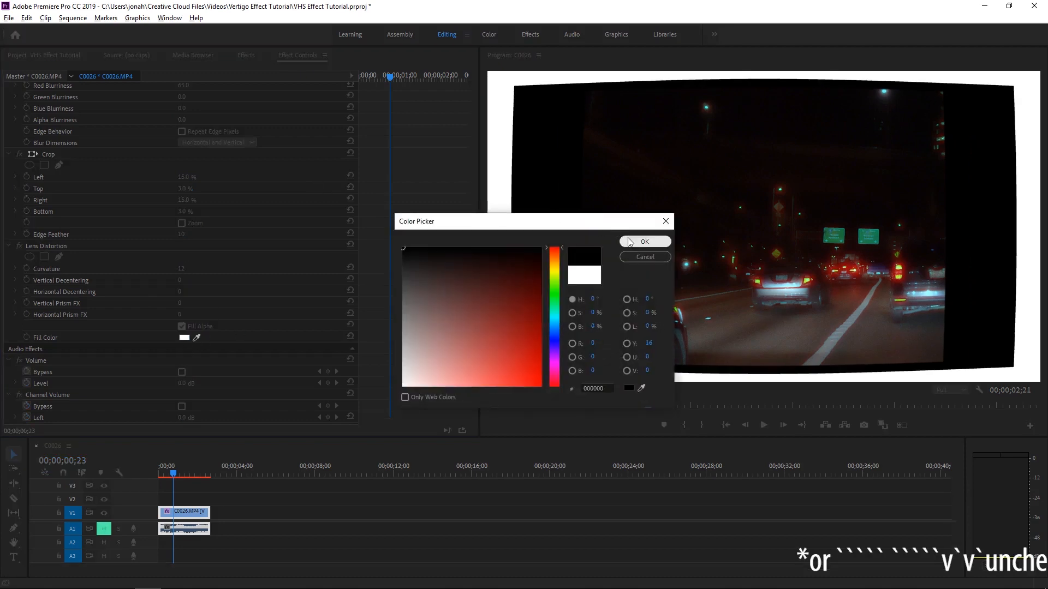
pyautogui.click(644, 242)
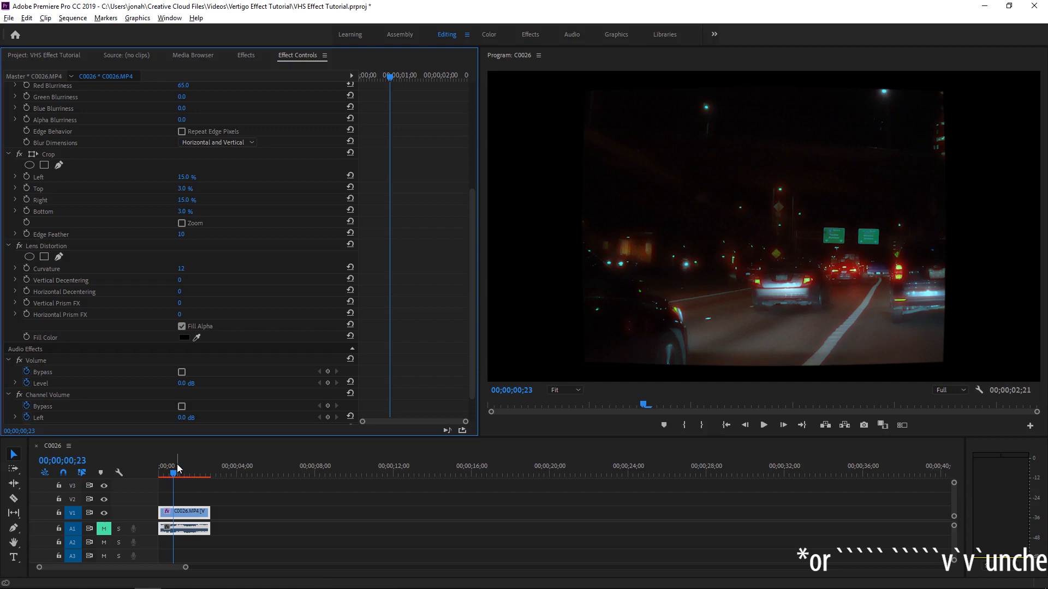
pyautogui.moveTo(178, 468); pyautogui.dragTo(181, 461)
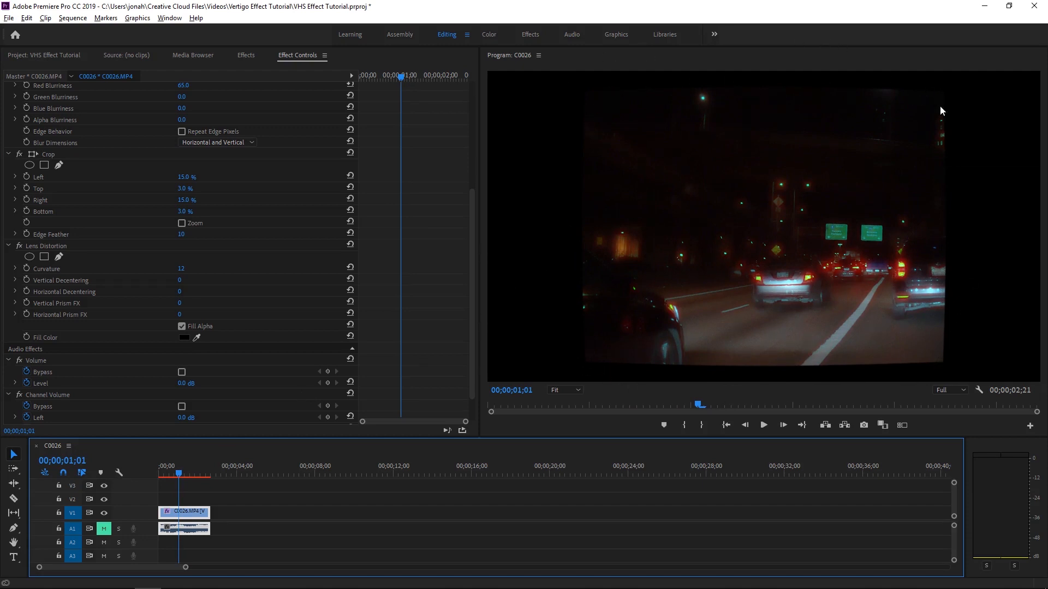
pyautogui.moveTo(165, 467)
pyautogui.mouseDown()
pyautogui.moveTo(184, 460)
pyautogui.moveTo(158, 463)
pyautogui.mouseUp()
# Search the effects for noise and apply the Noise effect to the clip.
pyautogui.click(246, 55)
pyautogui.click(61, 70)
pyautogui.write('noise')
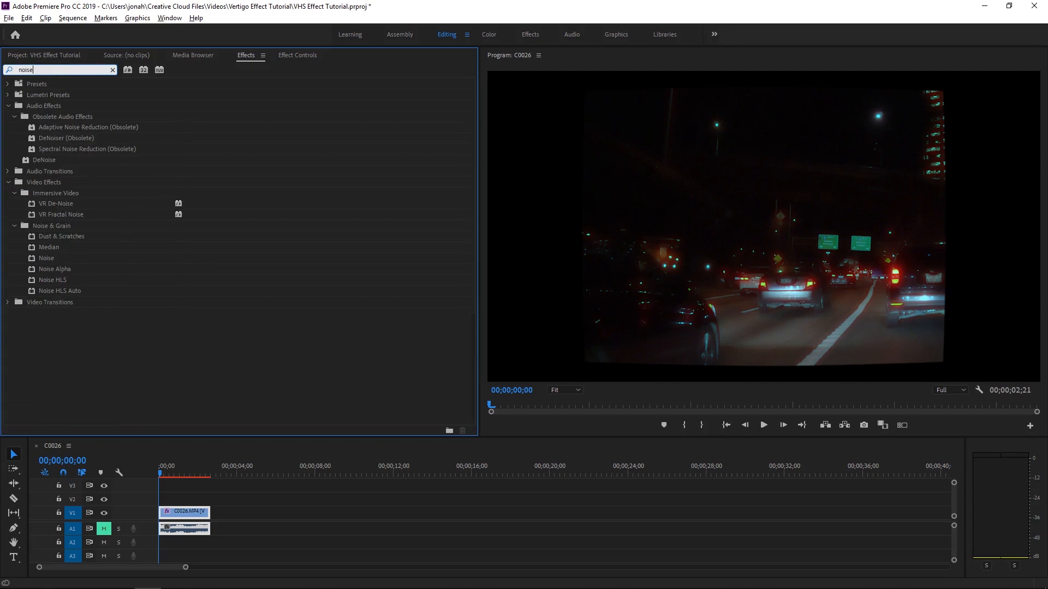
pyautogui.click(44, 258)
# Turn off Use Color Noise and set the Amount of Noise to 15%.
pyautogui.click(295, 57)
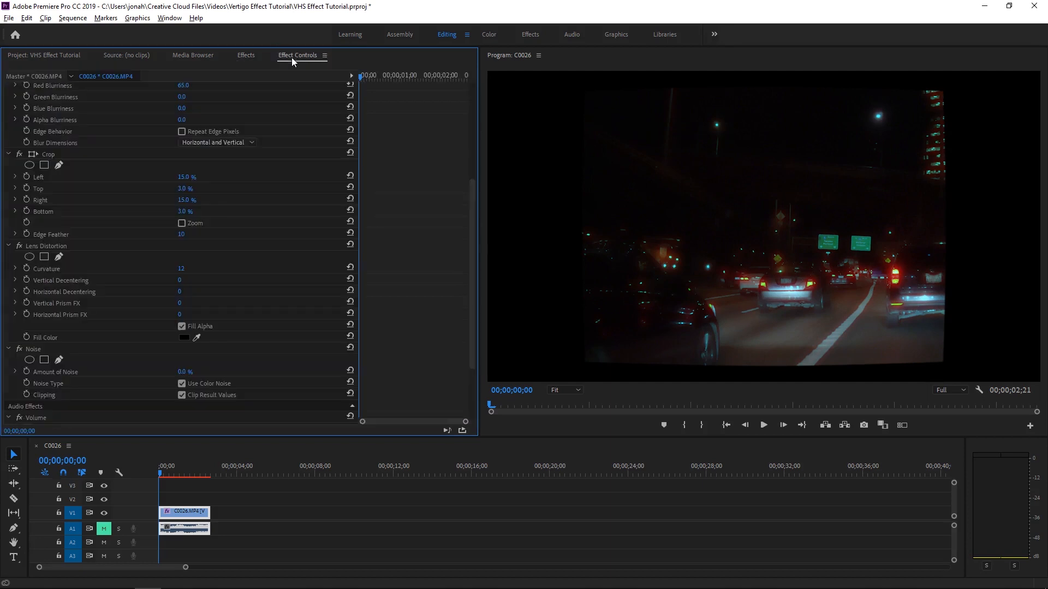
pyautogui.click(182, 384)
pyautogui.click(182, 383)
pyautogui.click(182, 371)
pyautogui.write('15')
pyautogui.press('Return')
pyautogui.scroll(5, 240, 295)
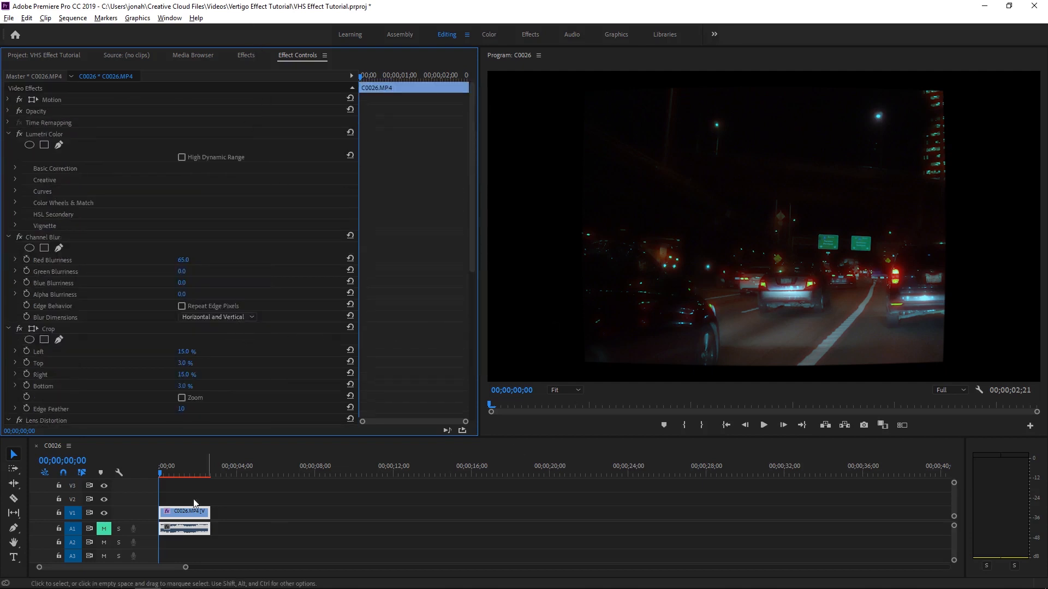
pyautogui.click(175, 468)
pyautogui.moveTo(176, 467); pyautogui.dragTo(178, 467)
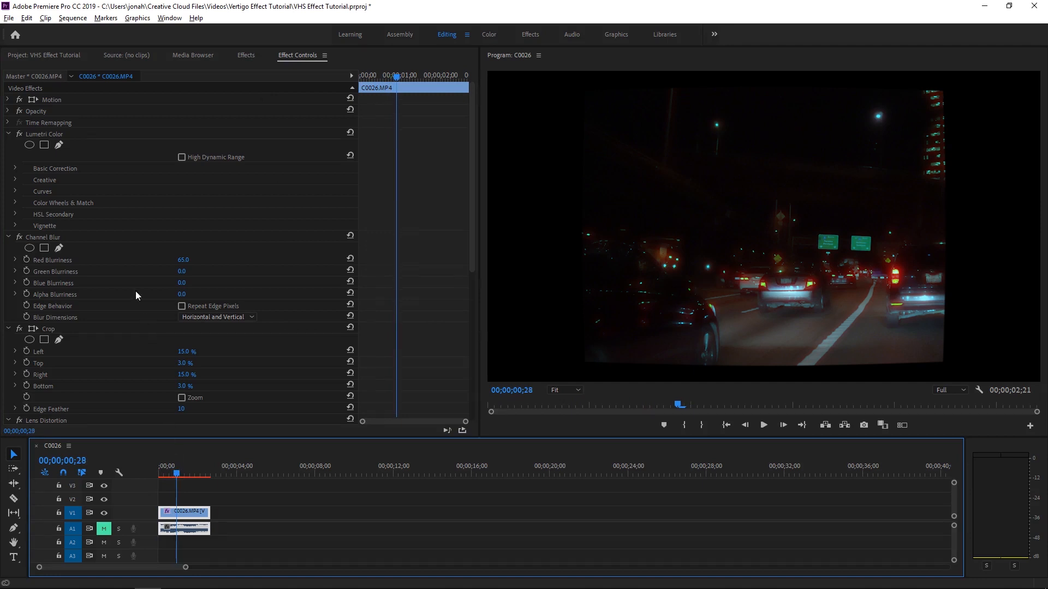
# Collapse Lumetri Color and Channel Blur, and move the Noise effect above Lens Distortion.
pyautogui.click(8, 134)
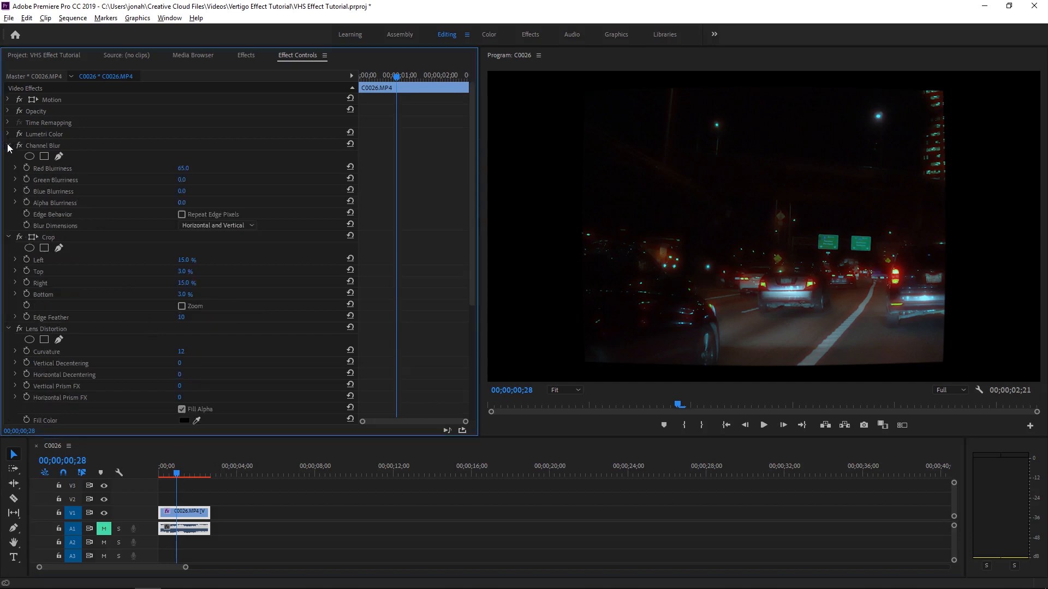
pyautogui.click(8, 146)
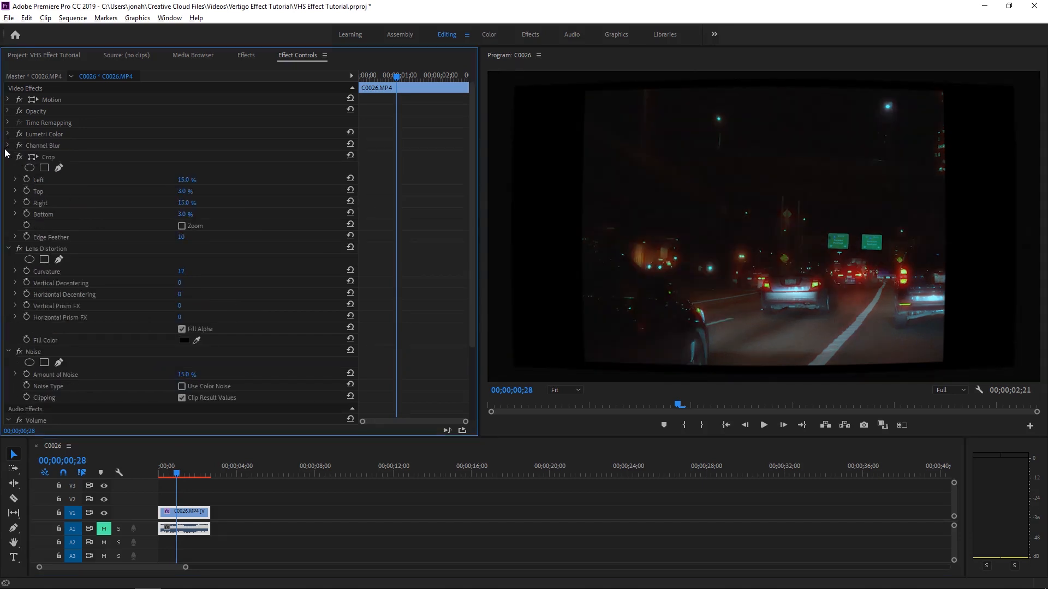
pyautogui.click(36, 351)
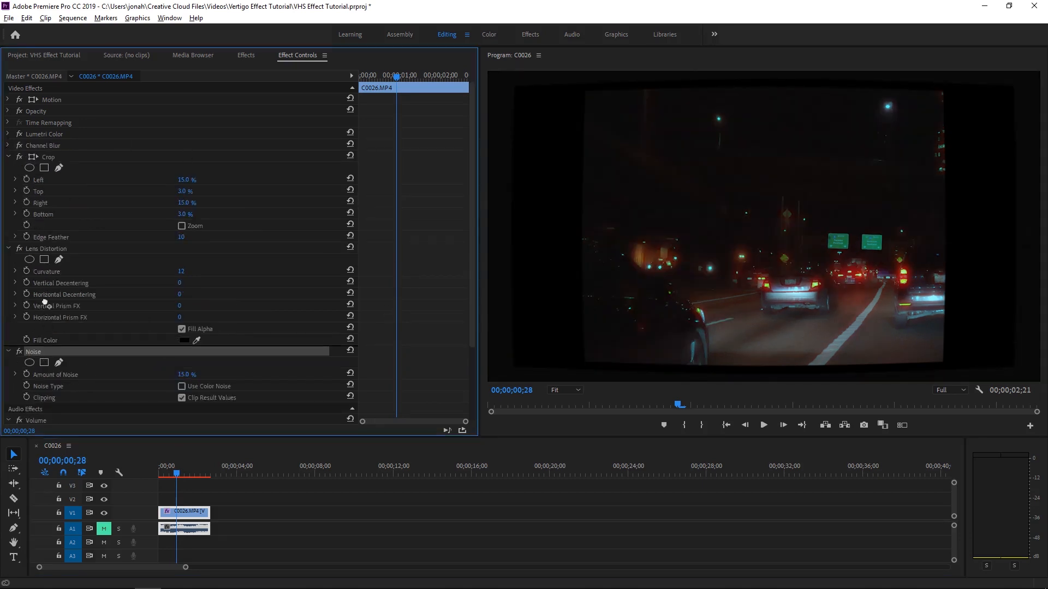
pyautogui.moveTo(47, 243); pyautogui.dragTo(48, 246)
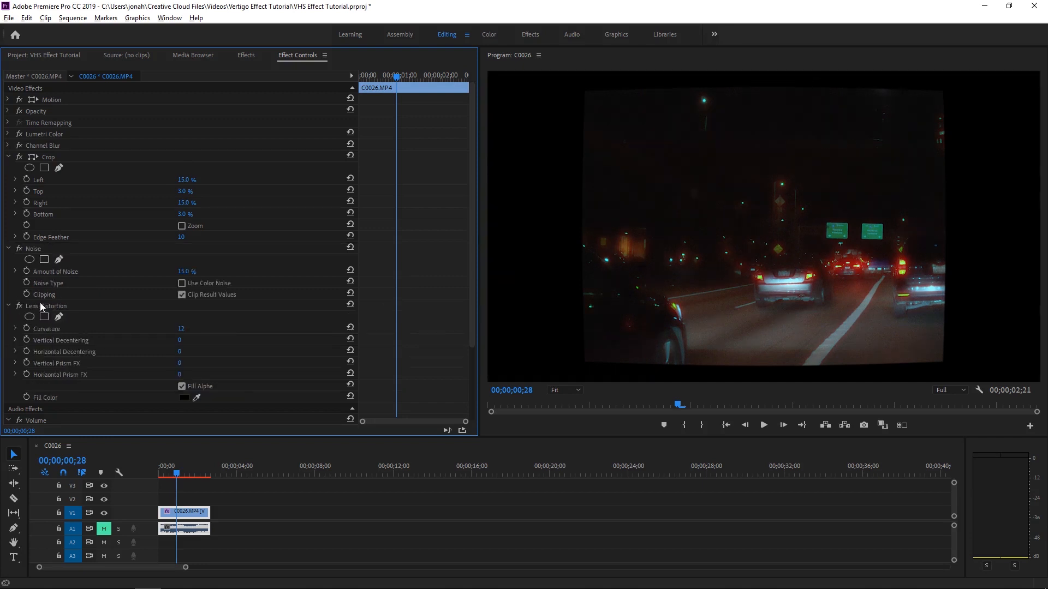
# Collapse the effect groups, select all five video effects and save them as a preset named VHS Effect.
pyautogui.click(8, 307)
pyautogui.click(9, 248)
pyautogui.click(8, 158)
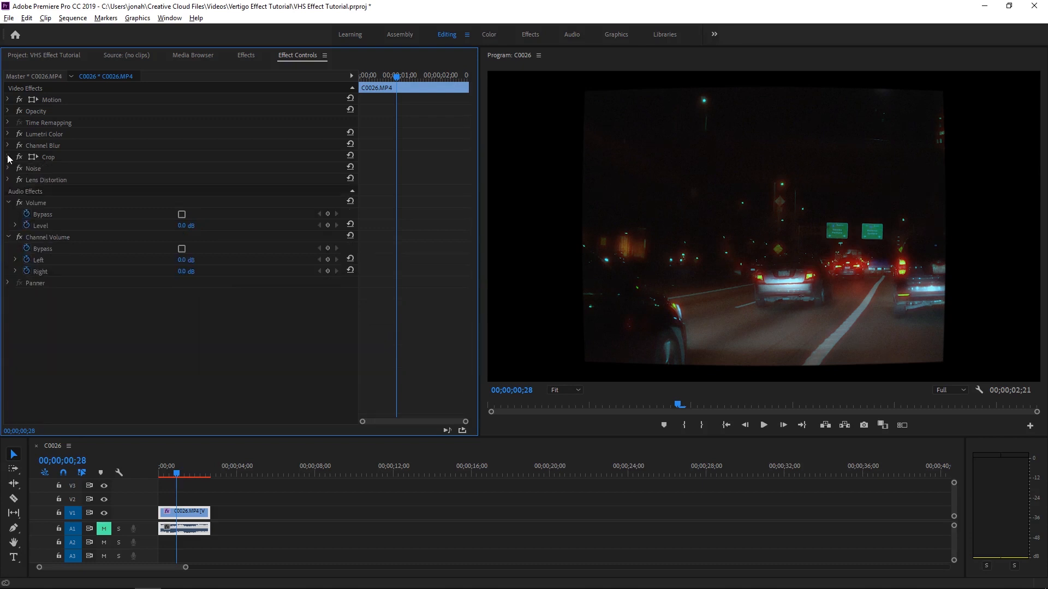
pyautogui.click(42, 136)
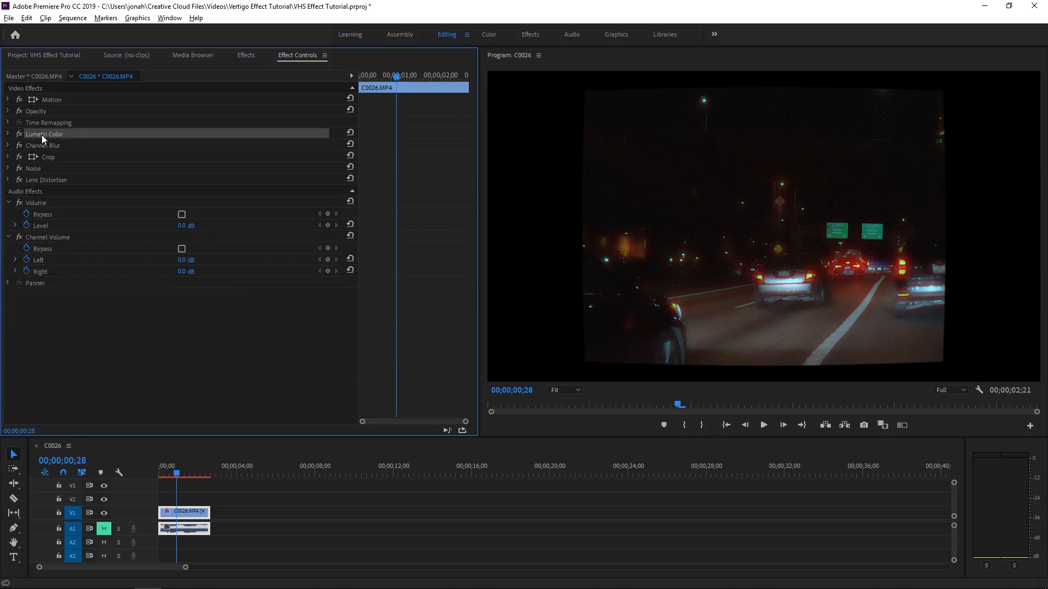
pyautogui.keyDown('ctrl'); pyautogui.click(58, 145); pyautogui.keyUp('ctrl')
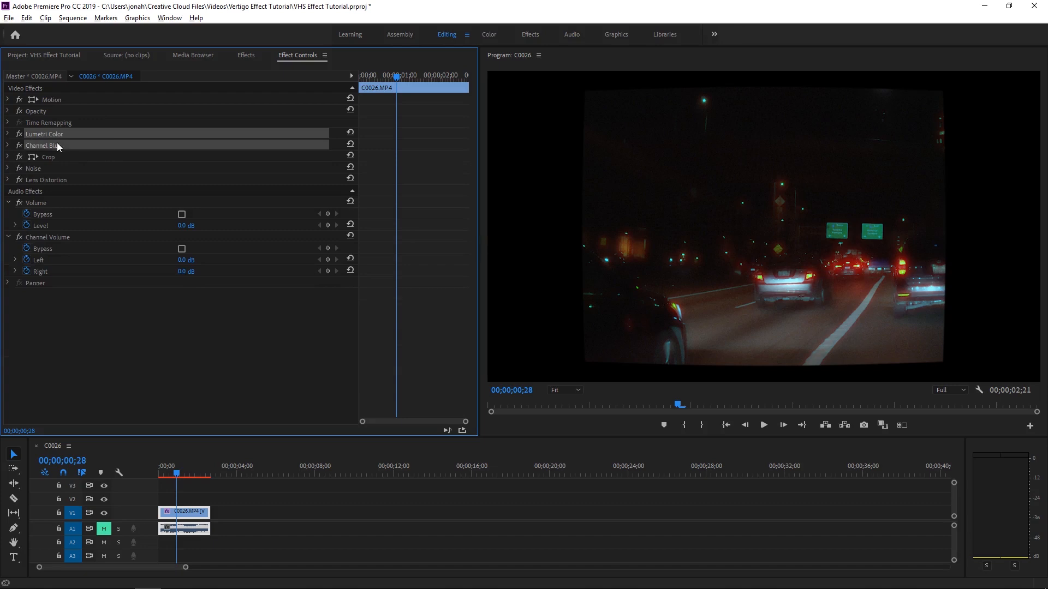
pyautogui.keyDown('ctrl'); pyautogui.click(48, 157); pyautogui.keyUp('ctrl')
pyautogui.keyDown('ctrl'); pyautogui.click(40, 169); pyautogui.keyUp('ctrl')
pyautogui.keyDown('ctrl'); pyautogui.click(41, 180); pyautogui.keyUp('ctrl')
pyautogui.rightClick(41, 179)
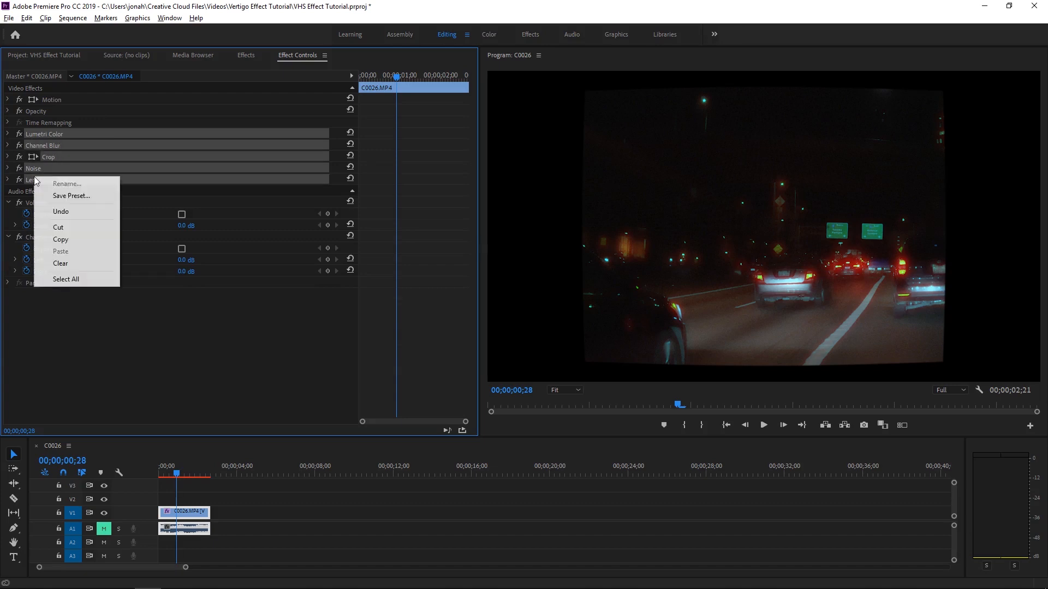
pyautogui.click(54, 195)
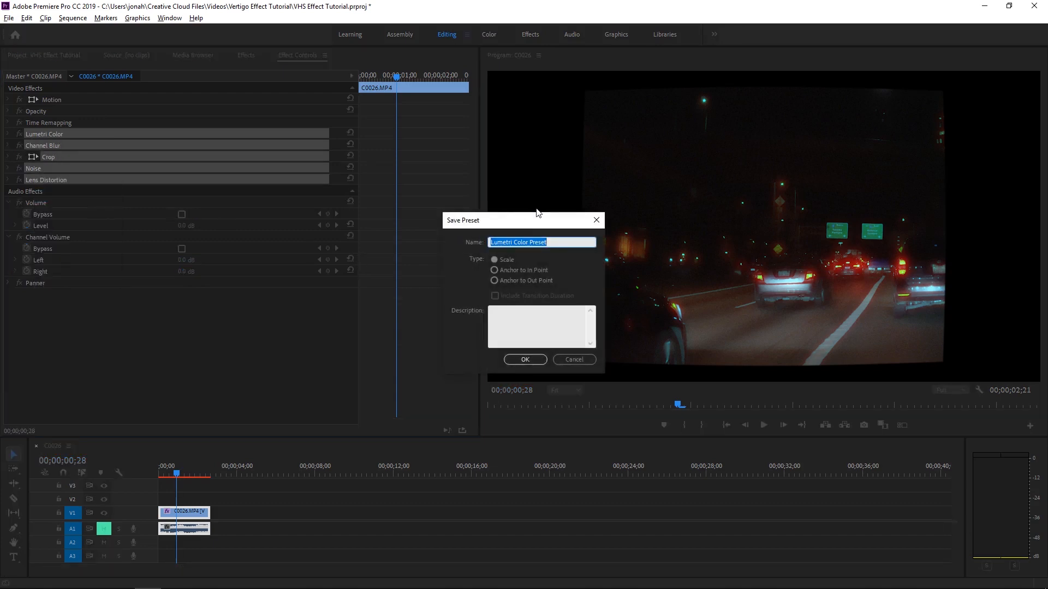
pyautogui.write('VHS Effect')
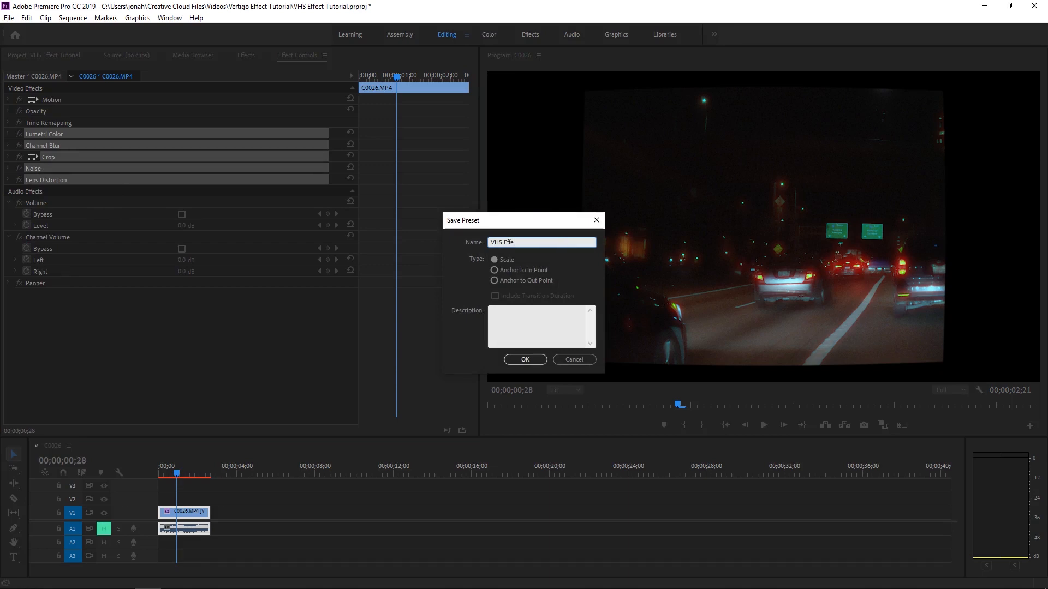
pyautogui.press('Return')
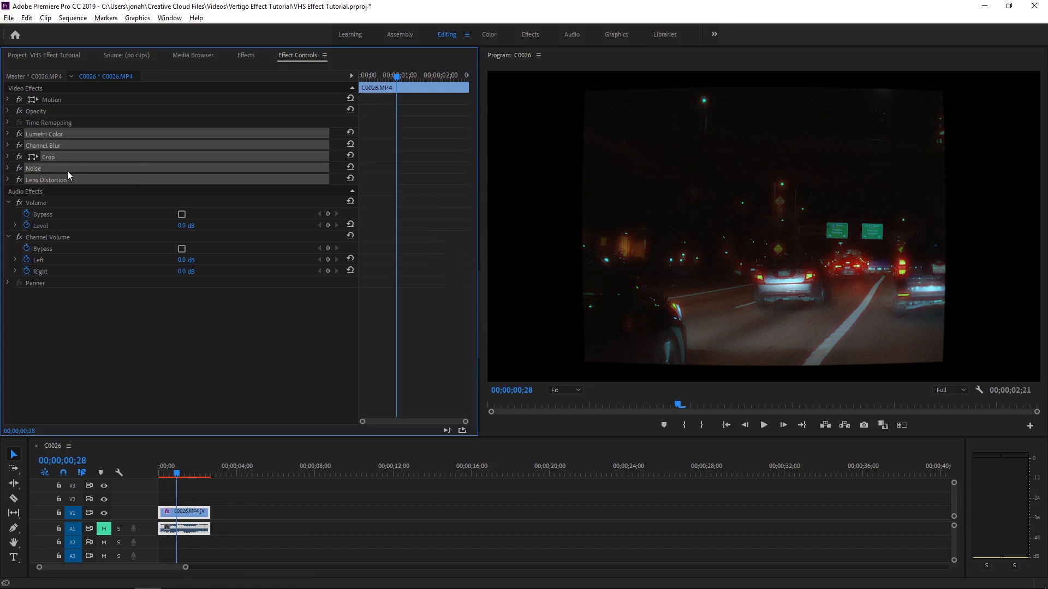
# Remove the five effects from the clip, search the effects for vhs and apply the VHS Effect preset to the clip.
pyautogui.press('Delete')
pyautogui.click(245, 55)
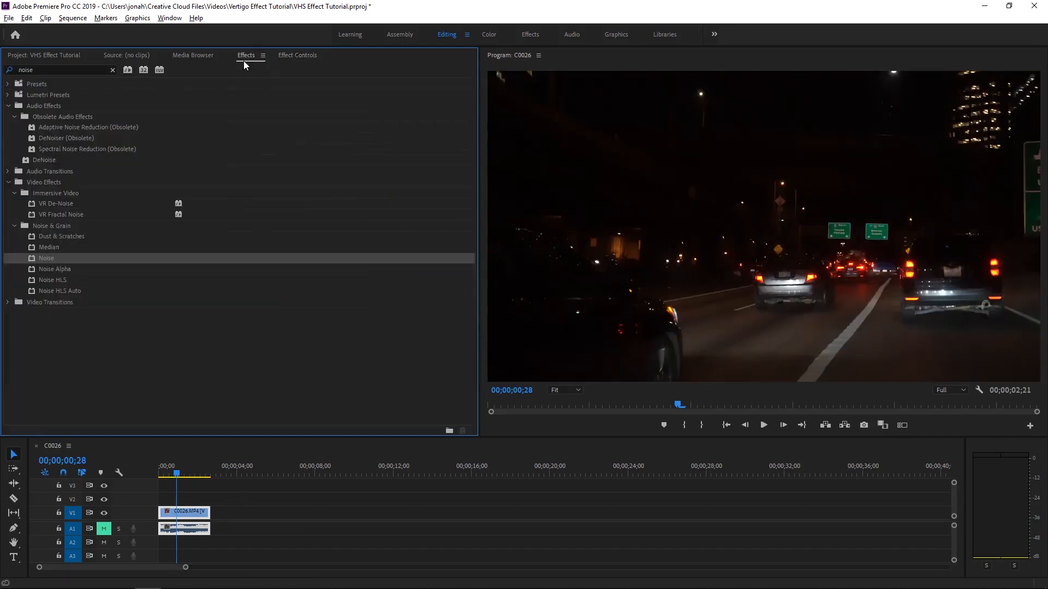
pyautogui.click(6, 71)
pyautogui.write('vhs')
pyautogui.moveTo(49, 92); pyautogui.dragTo(184, 518)
# Review the clip's applied preset effects with the playhead moved back to the start.
pyautogui.moveTo(180, 472)
pyautogui.mouseDown()
pyautogui.moveTo(191, 474)
pyautogui.moveTo(166, 478)
pyautogui.mouseUp()
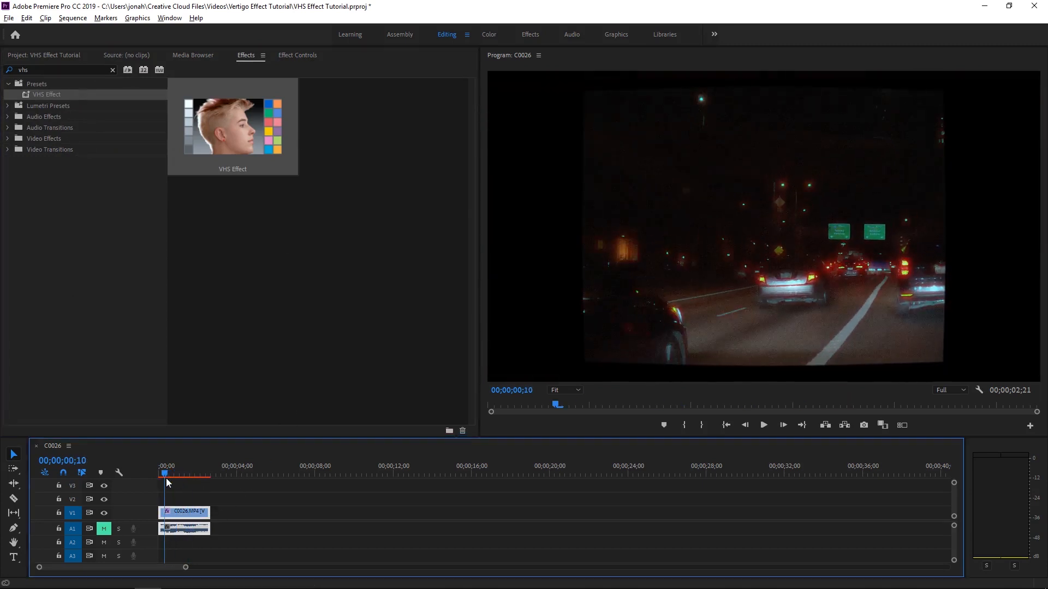
pyautogui.click(288, 56)
pyautogui.moveTo(168, 464); pyautogui.dragTo(145, 454)
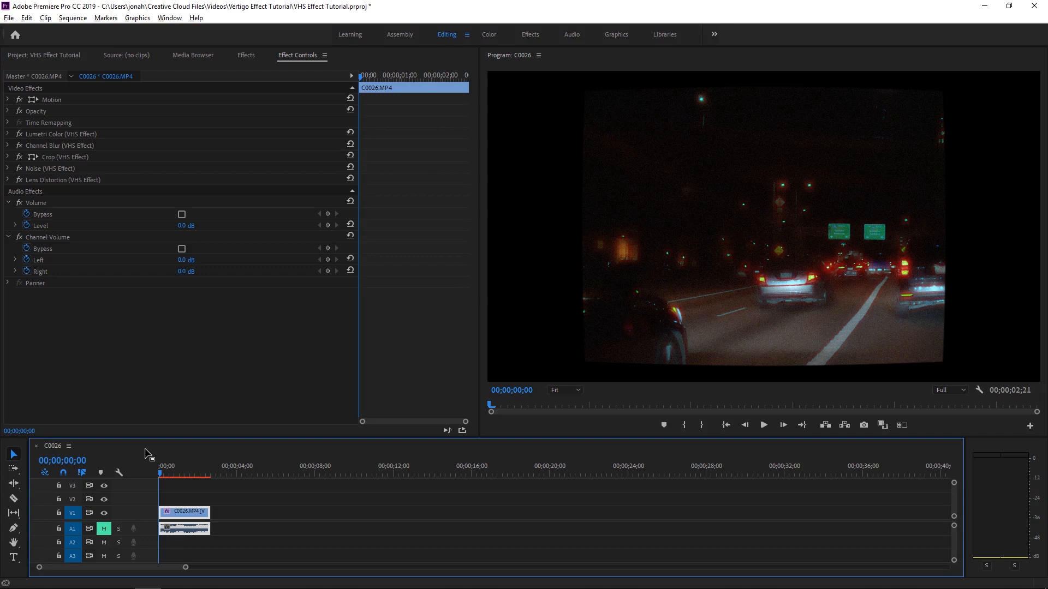